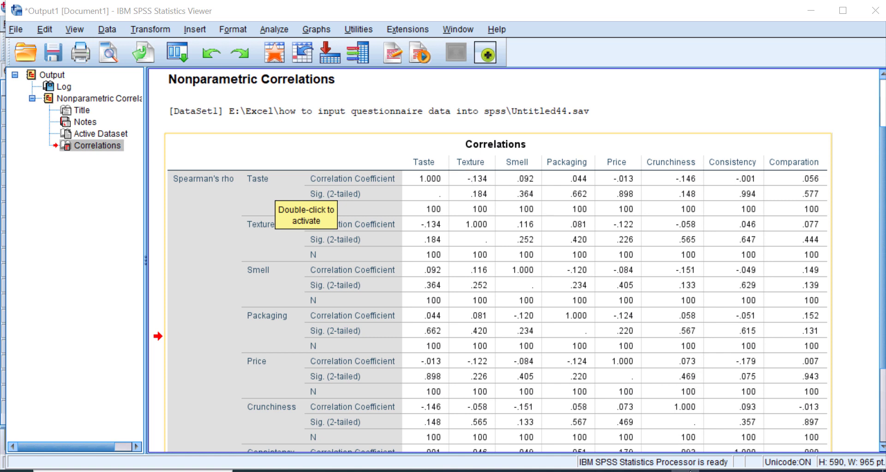
Review the Spearman's rho Correlations table in the output and copy the whole table.
scroll(271, 82, "down", 2)
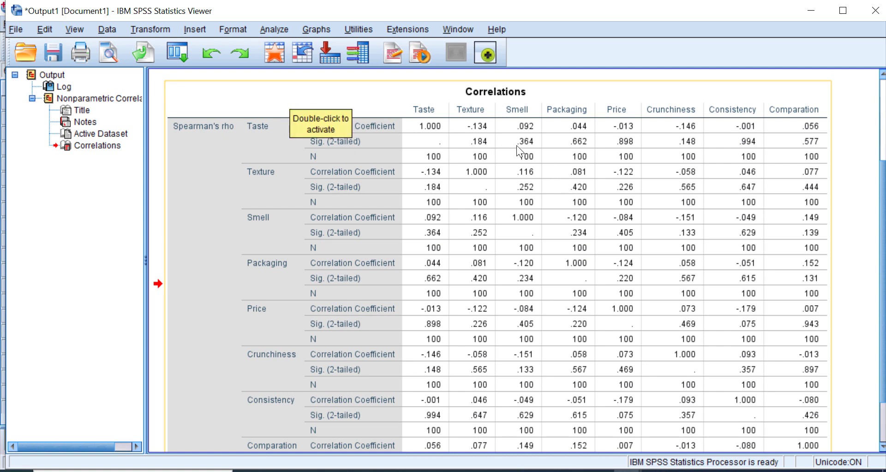
scroll(707, 233, "down", 2)
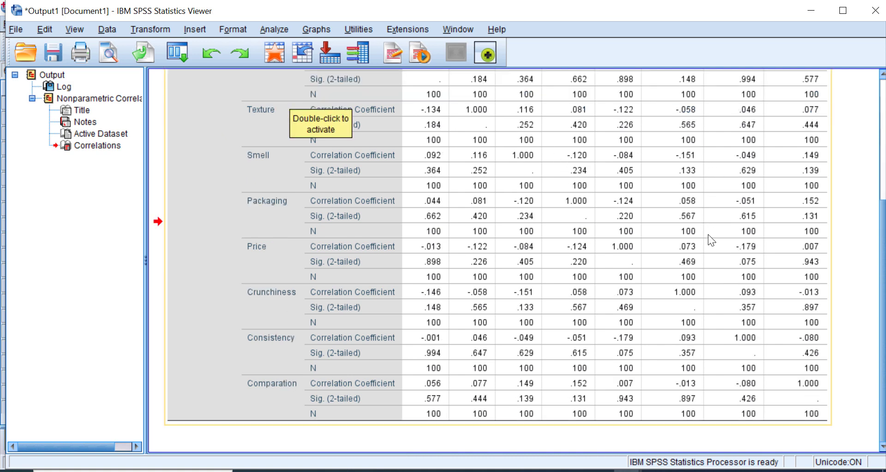
scroll(708, 234, "up", 8)
scroll(708, 235, "down", 8)
scroll(708, 235, "up", 2)
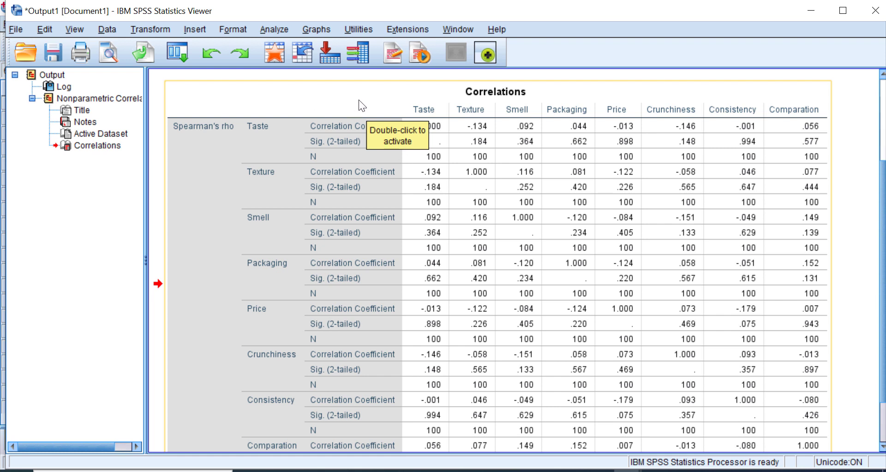
left_click(334, 95)
right_click(334, 95)
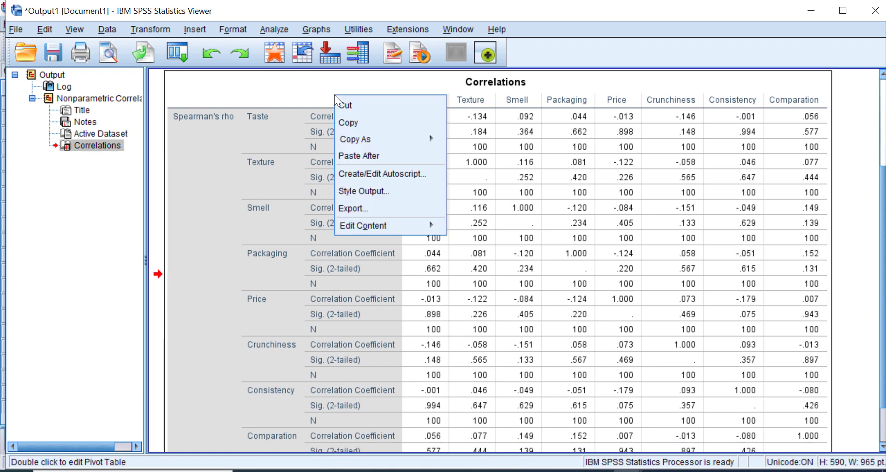
left_click(361, 121)
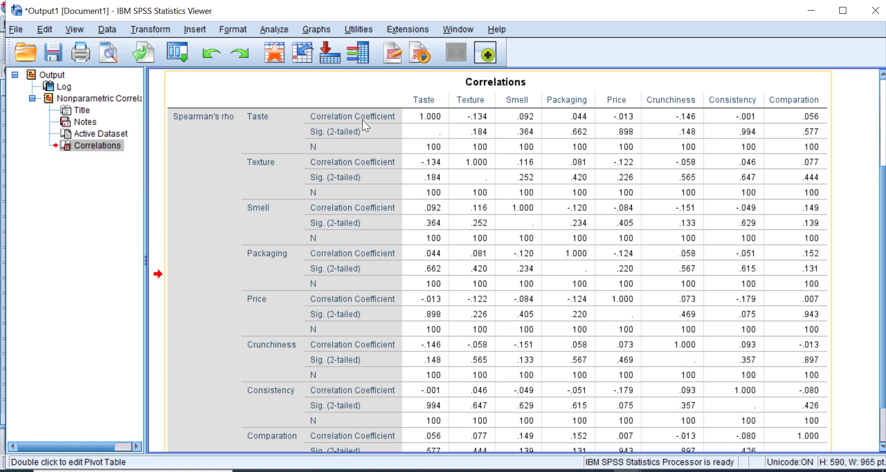
Switch to Excel and paste the correlations table into the blank sheet at cell B3, matching the destination formatting.
key("alt+Tab")
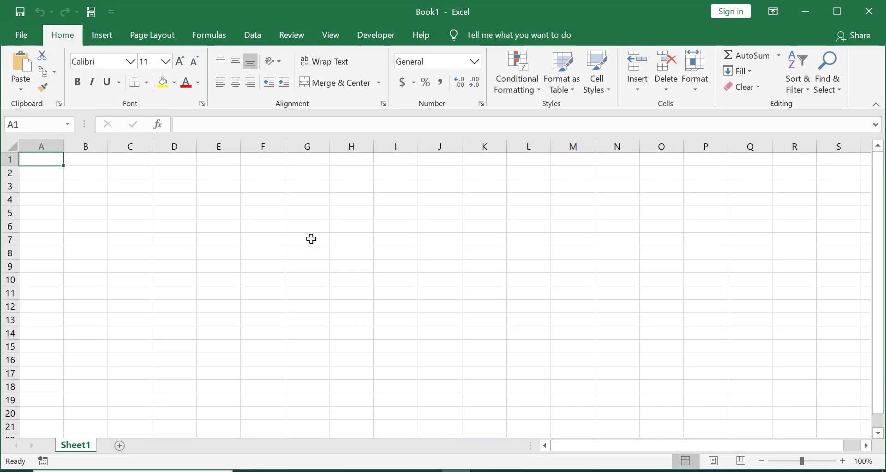
left_click(93, 188)
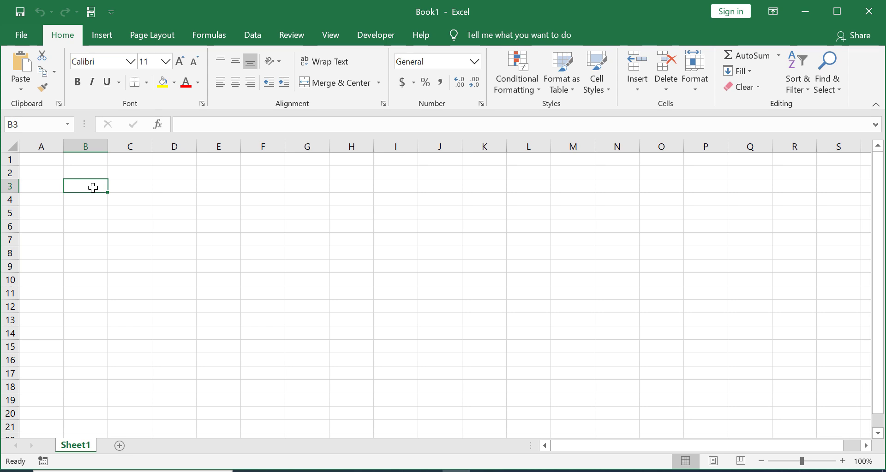
right_click(93, 188)
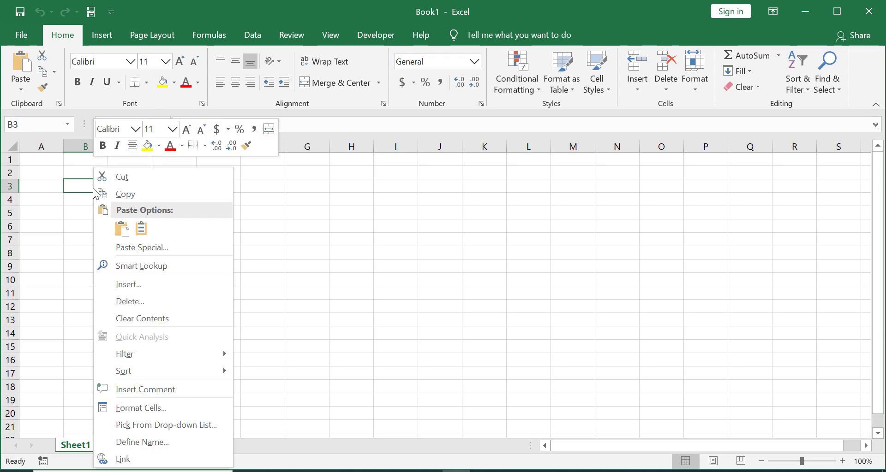
left_click(121, 229)
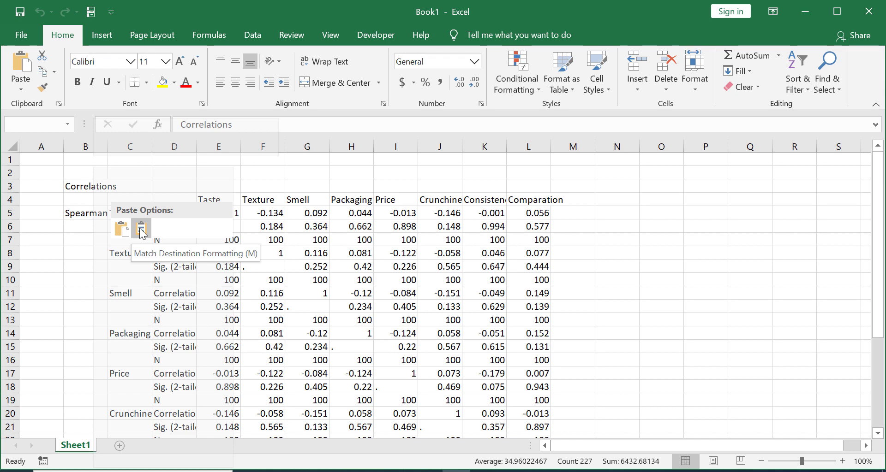
left_click(140, 229)
left_click(126, 228)
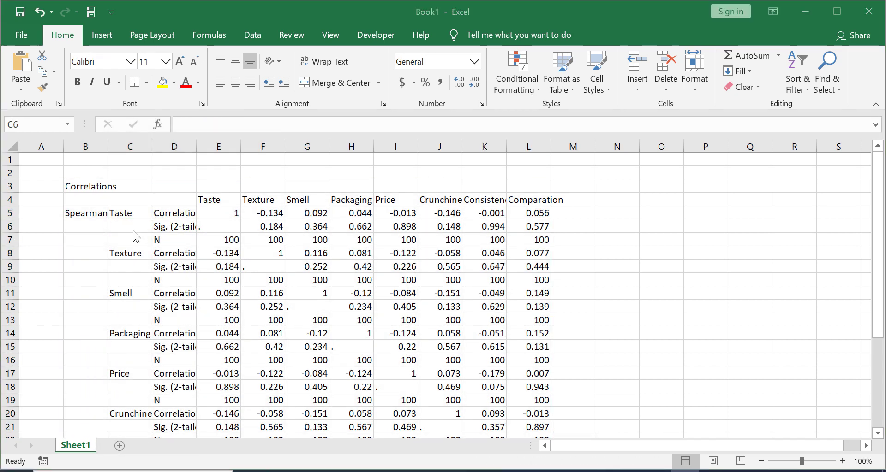
left_click(141, 170)
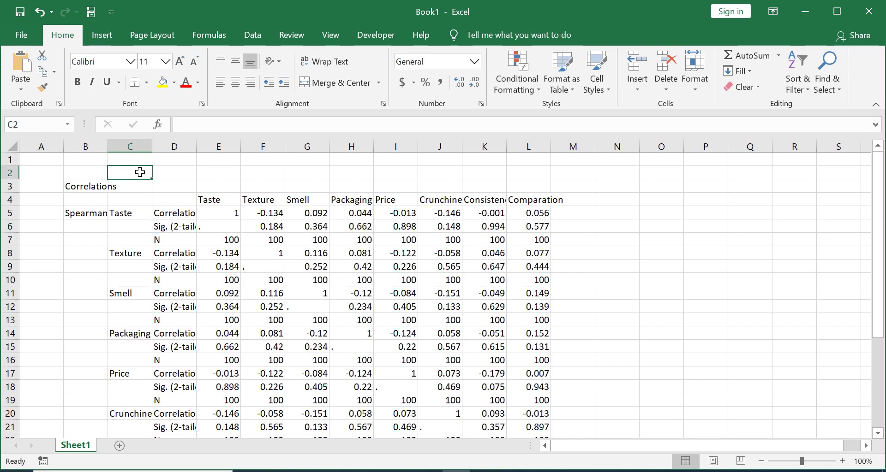
Delete the Sig. (2-tailed) and N rows of all eight variables, from rows 6–7 through 27–28, leaving only the correlation coefficient rows.
left_click(9, 226)
left_click(9, 240, "ctrl")
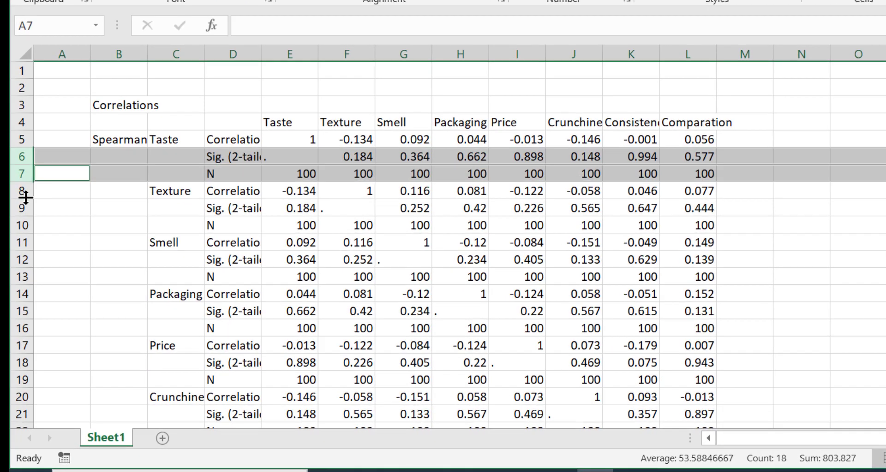
scroll(25, 197, "down", 1)
left_click(22, 157, "ctrl")
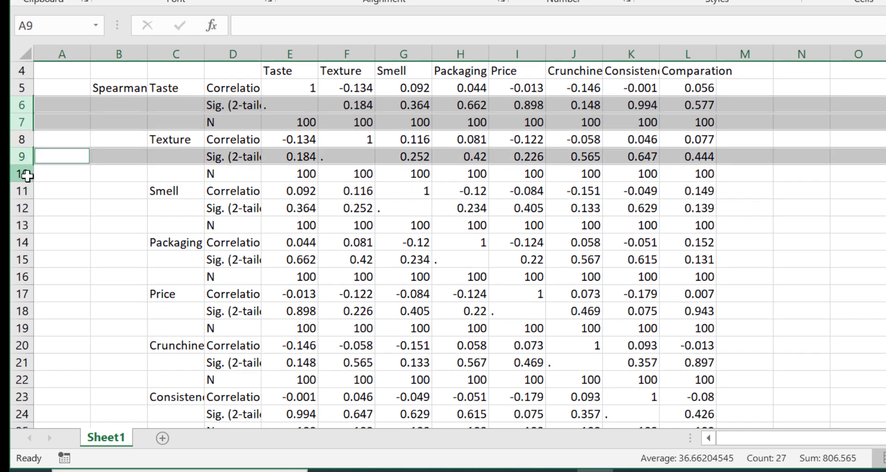
left_click(24, 174, "ctrl")
left_click(23, 209, "ctrl")
left_click(25, 225, "ctrl")
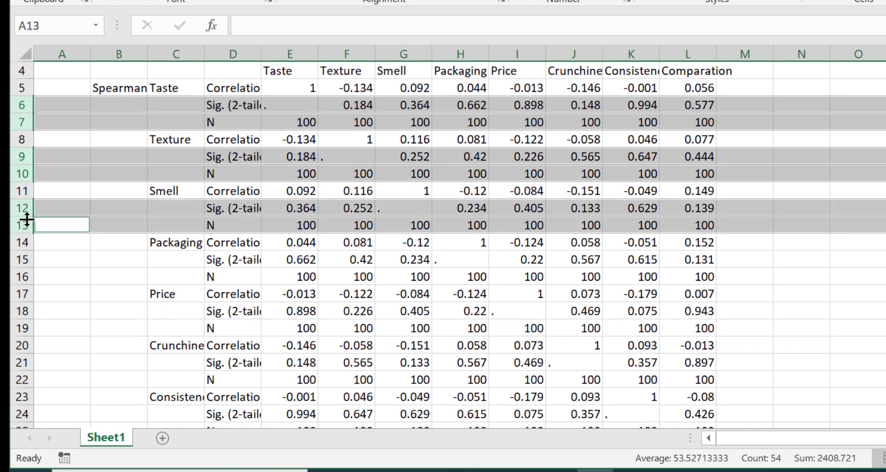
scroll(27, 220, "down", 1)
left_click(21, 208, "ctrl")
left_click(22, 226, "ctrl")
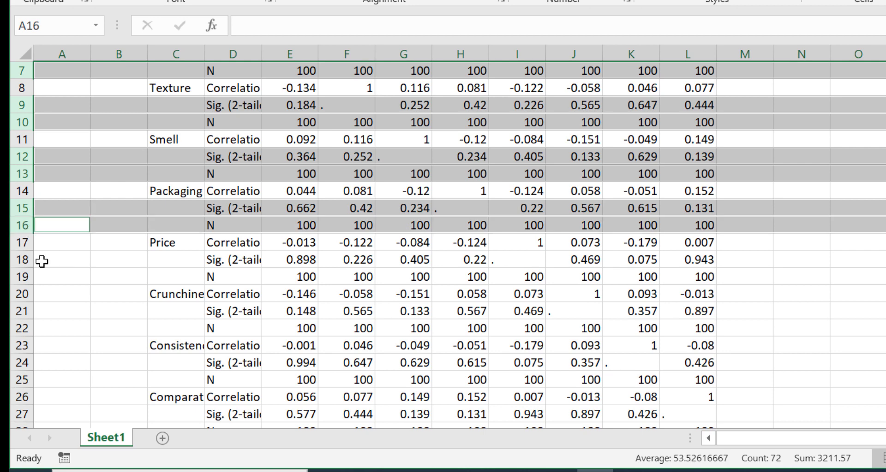
left_click(22, 260, "ctrl")
left_click(24, 275, "ctrl")
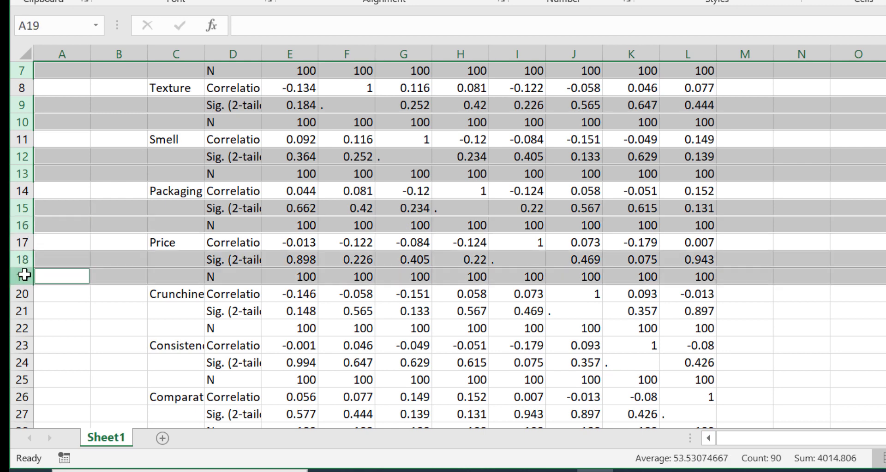
scroll(24, 275, "down", 1)
left_click(22, 260, "ctrl")
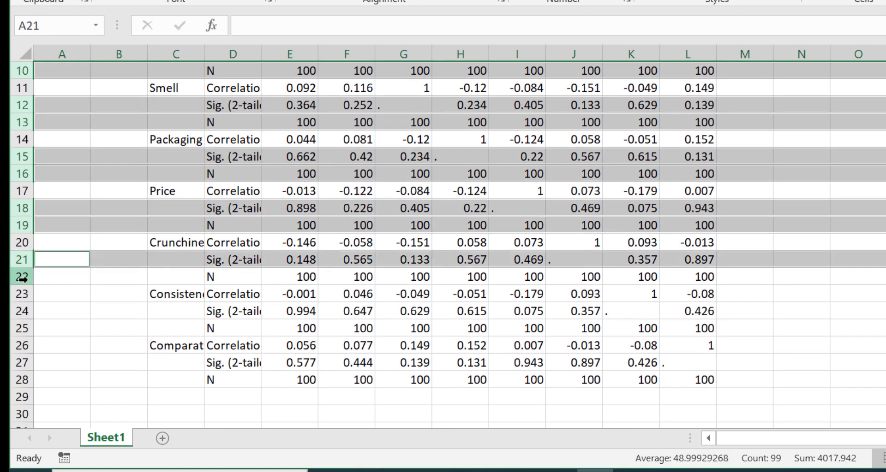
left_click(22, 277, "ctrl")
scroll(35, 275, "down", 2)
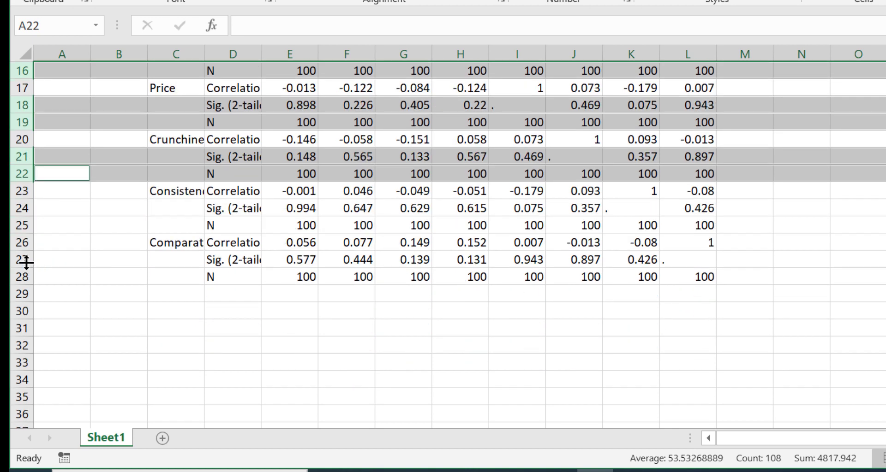
left_click(18, 214, "ctrl")
left_click(20, 226, "ctrl")
left_click(24, 268, "ctrl")
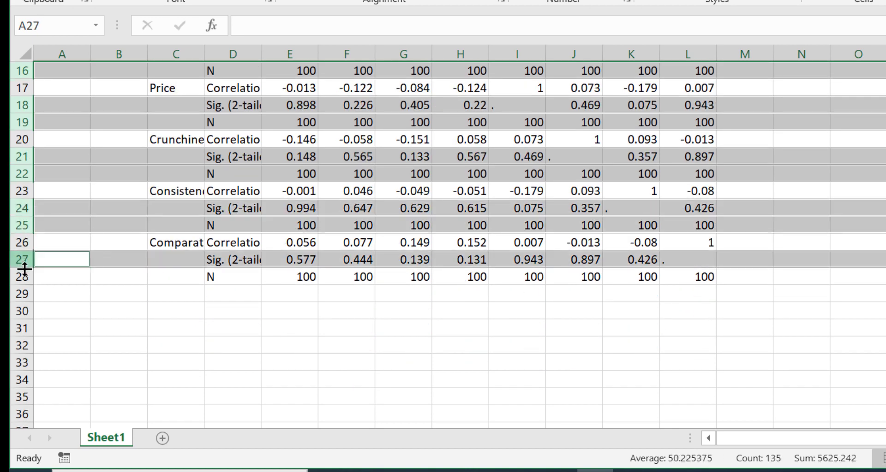
left_click(22, 276, "ctrl")
right_click(22, 276)
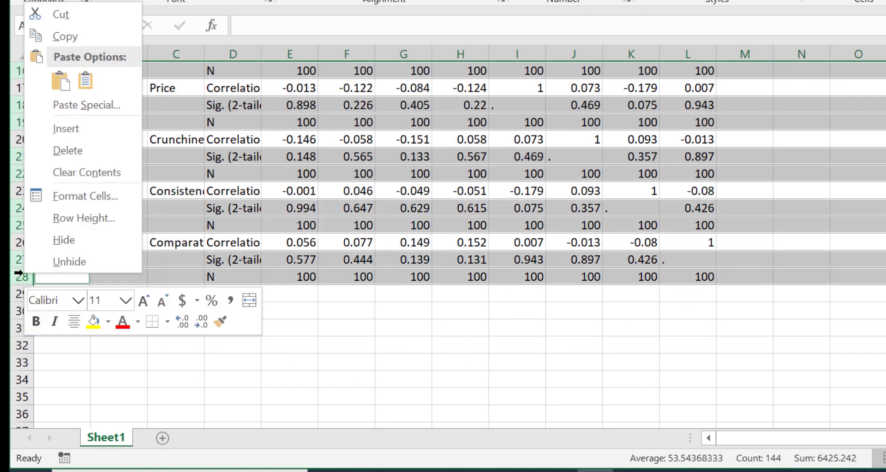
left_click(64, 155)
scroll(258, 212, "up", 5)
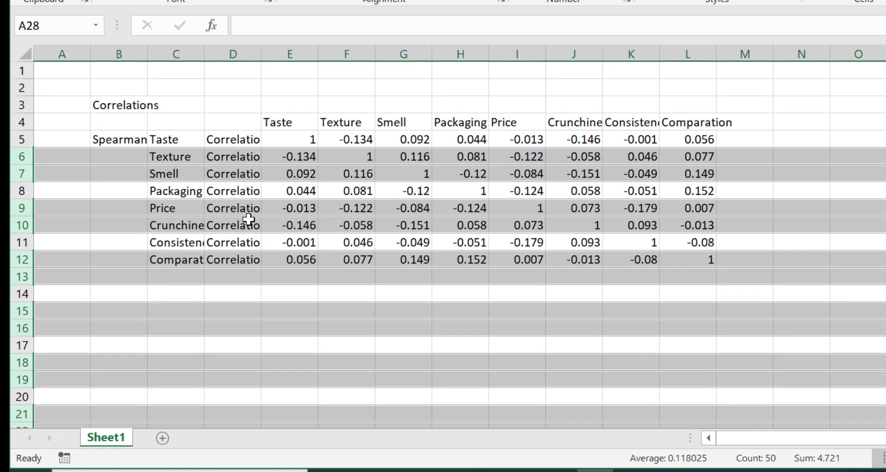
Delete column D, which holds the repeated Correlation Coefficient labels.
left_click(248, 220)
right_click(232, 54)
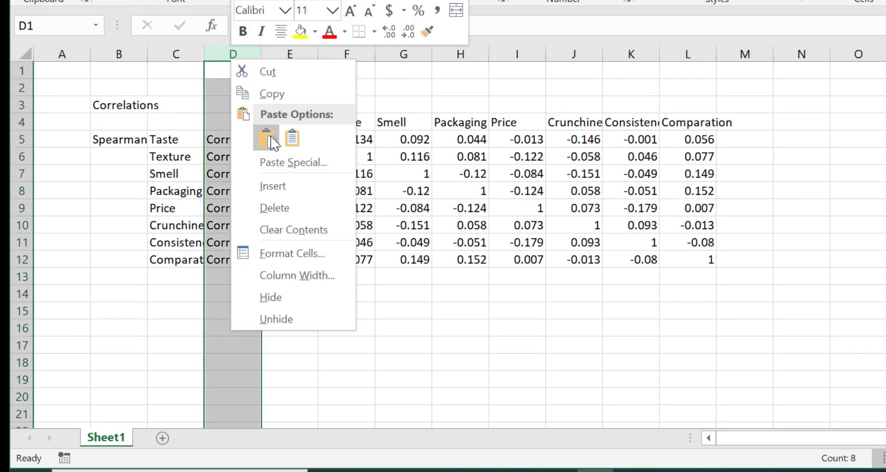
left_click(272, 211)
left_click(247, 176)
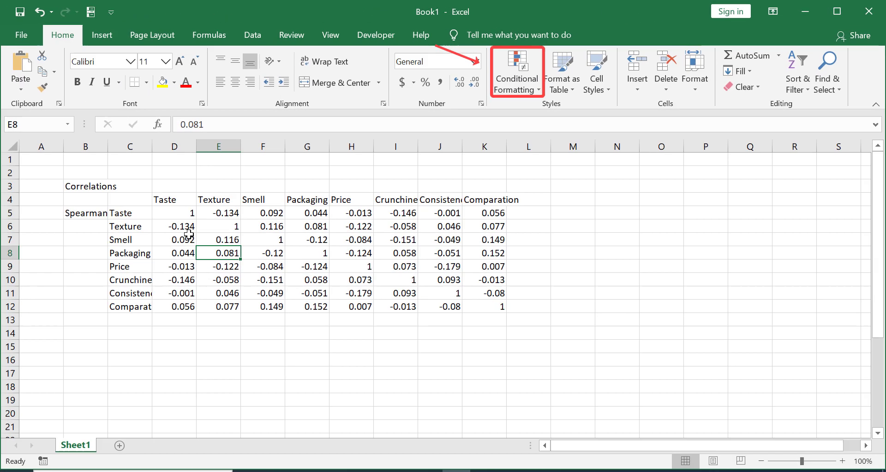
Start a new conditional formatting rule for D5:K12 that formats all cells based on their values with a 3-Color Scale.
left_click_drag(178, 214, 500, 308)
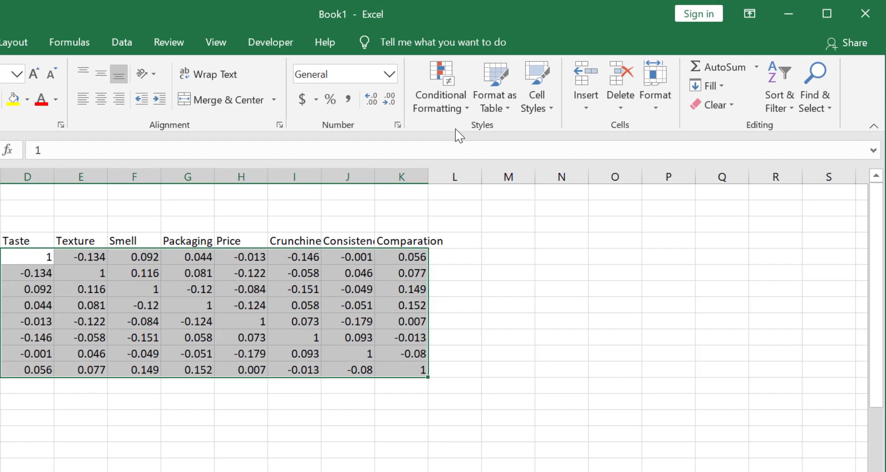
left_click(524, 91)
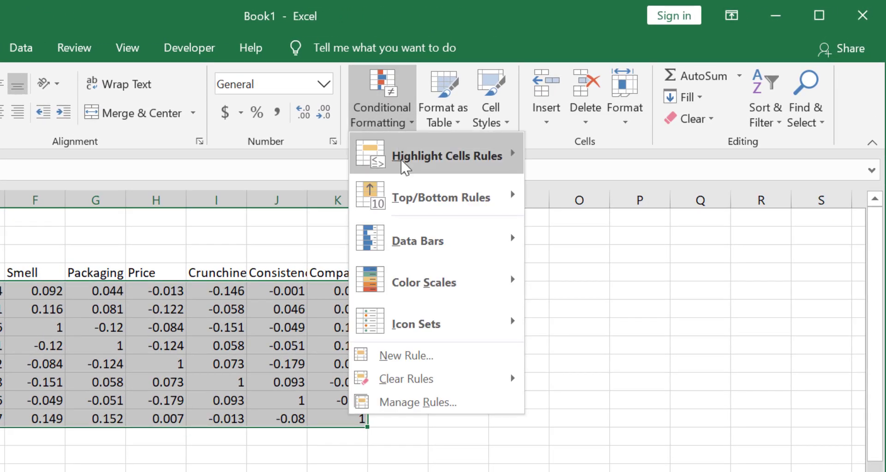
mouse_move(404, 167)
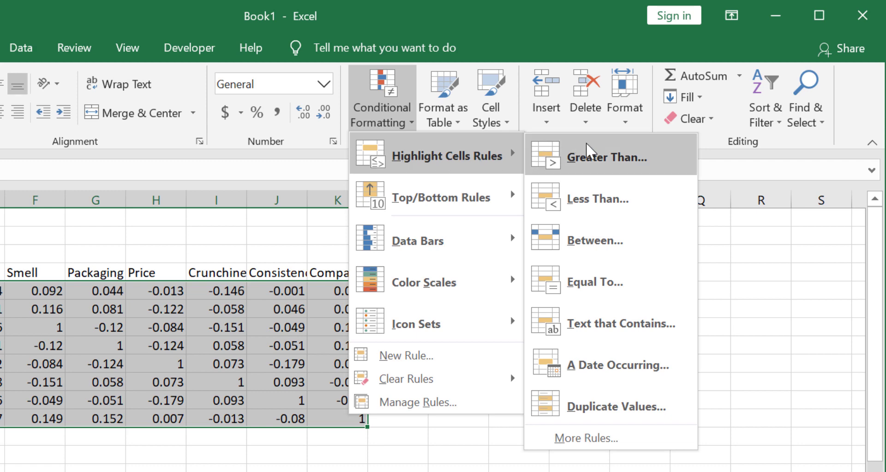
left_click(676, 445)
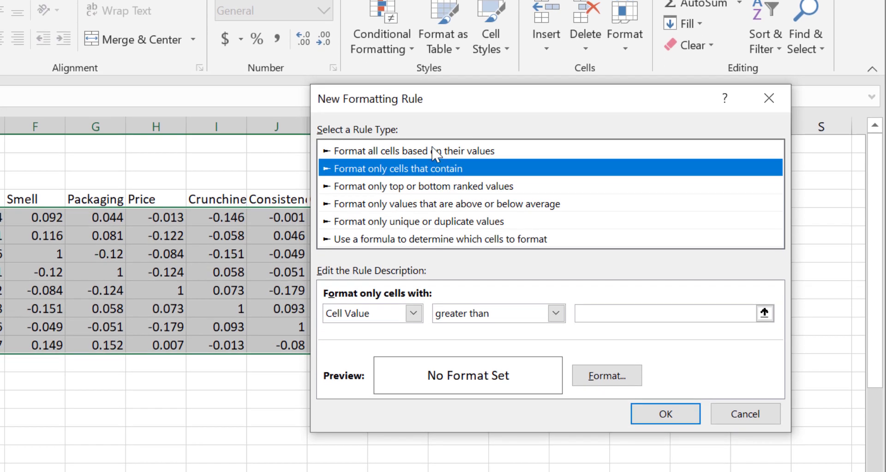
left_click(436, 152)
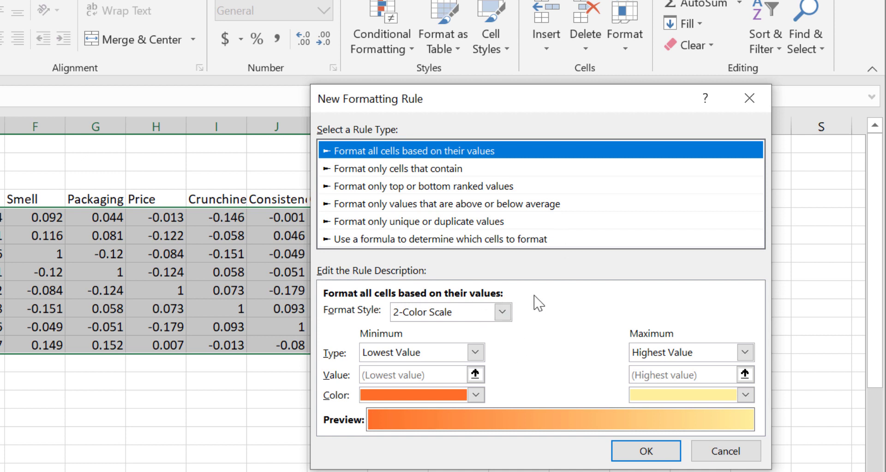
left_click(501, 313)
left_click(476, 345)
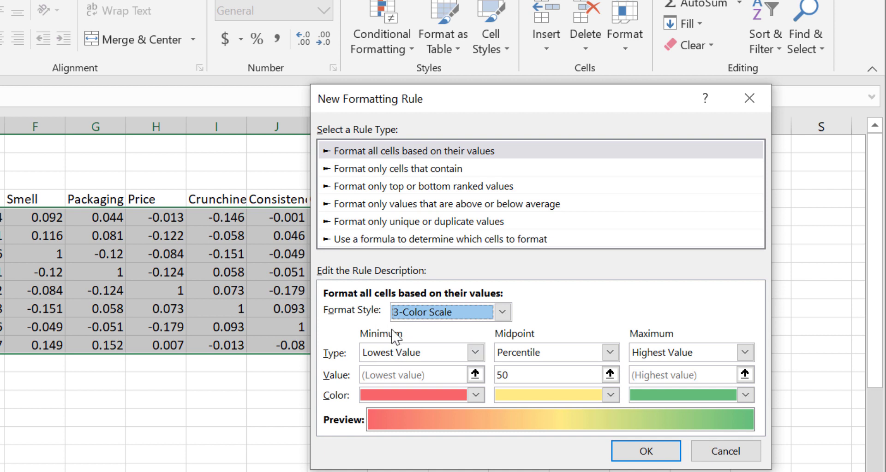
Keep the scale types at Lowest Value, Percentile and Highest Value, and set the maximum color to blue.
left_click(473, 354)
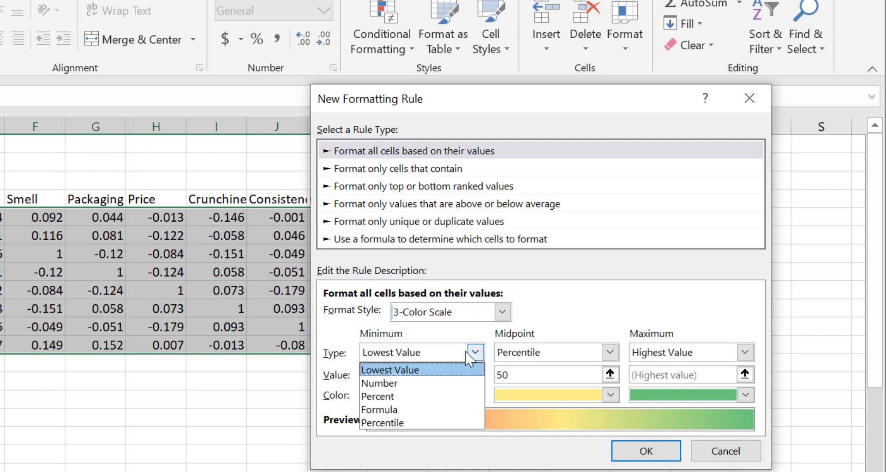
left_click(473, 353)
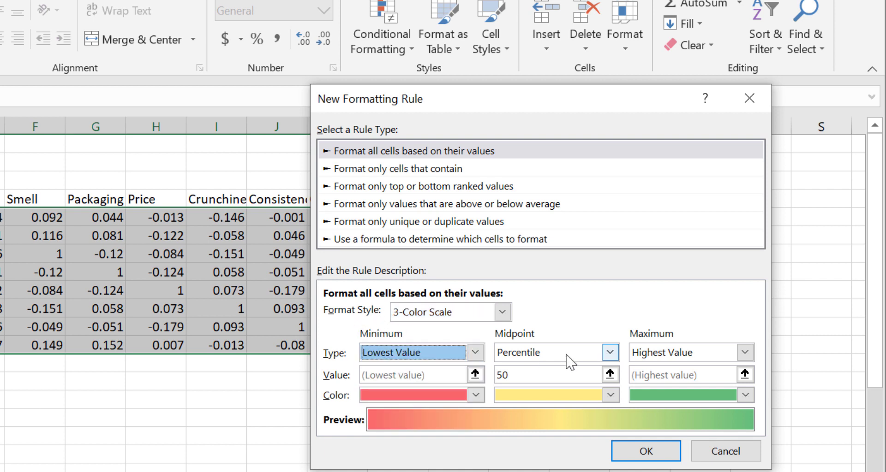
left_click(595, 355)
left_click(594, 353)
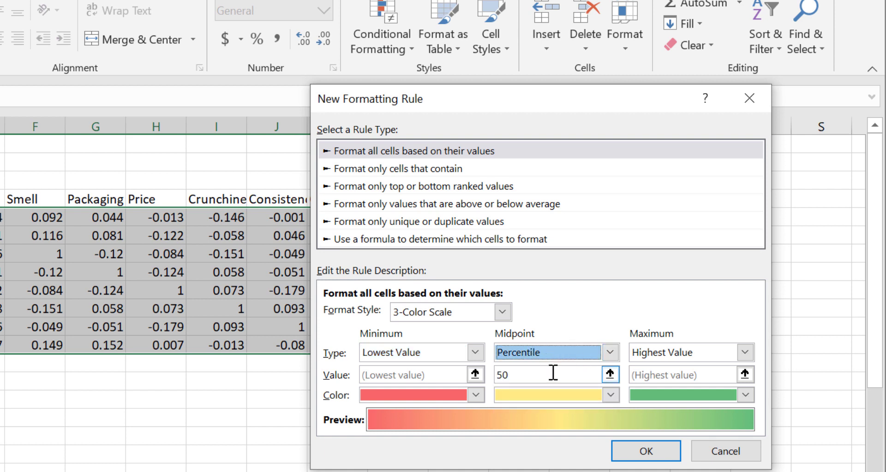
left_click(695, 351)
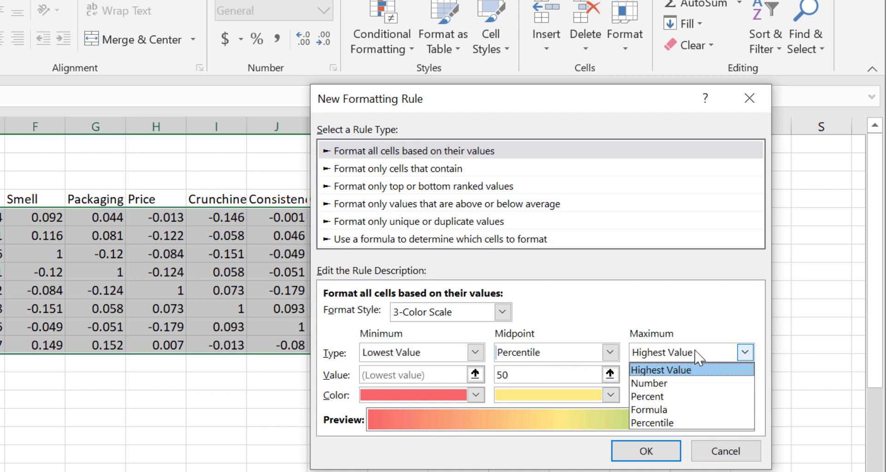
left_click(698, 356)
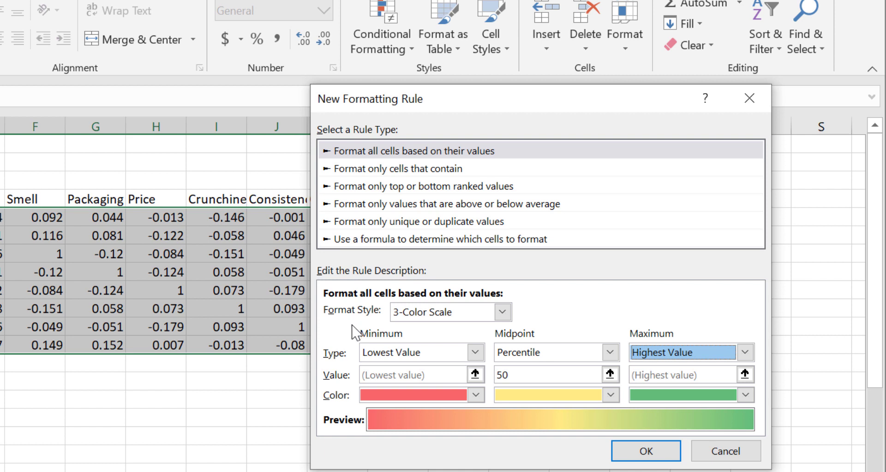
left_click(744, 395)
left_click(703, 249)
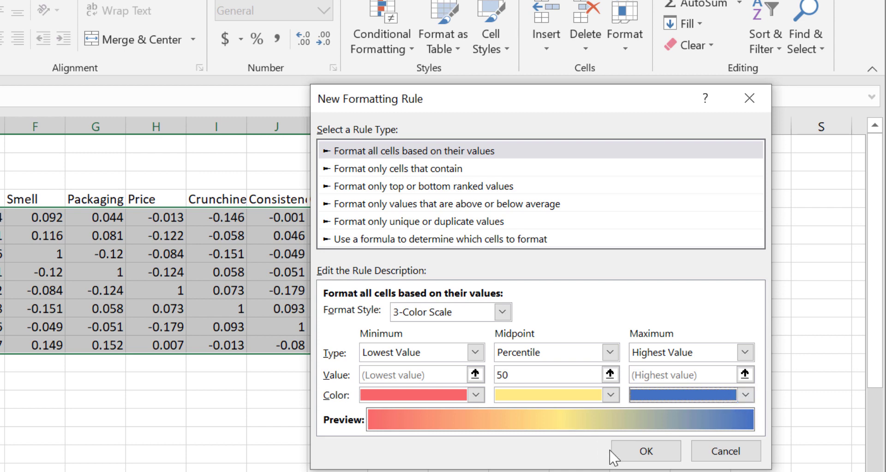
Apply the three-color scale rule with the blue maximum to the correlation coefficients in D5:K12.
left_click(646, 450)
left_click(221, 308)
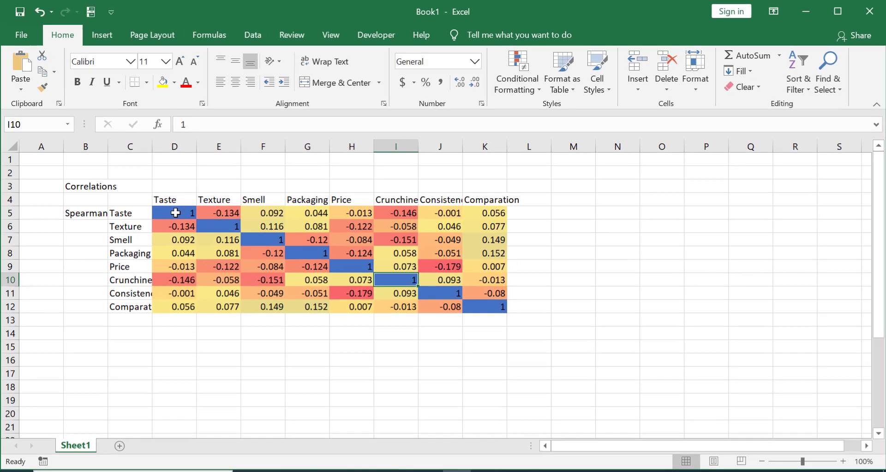
left_click(240, 256)
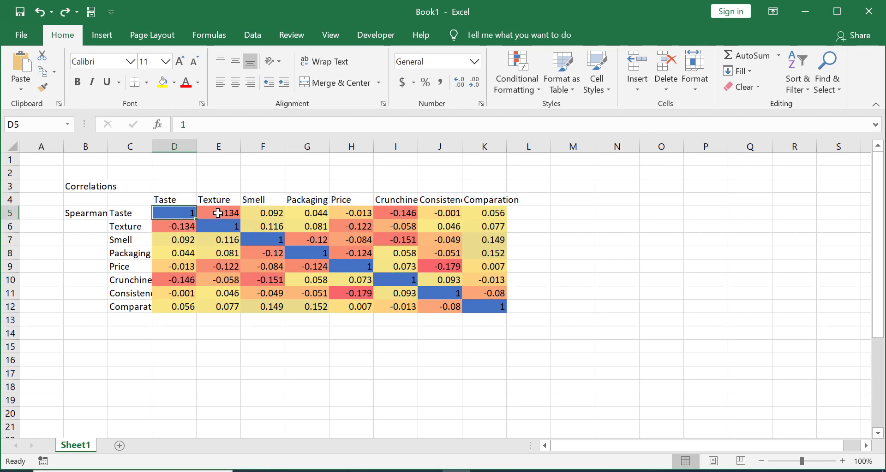
Clear the duplicate coefficients above the diagonal of ones in rows 5 to 11, leaving only the lower triangle.
left_click_drag(218, 213, 485, 214)
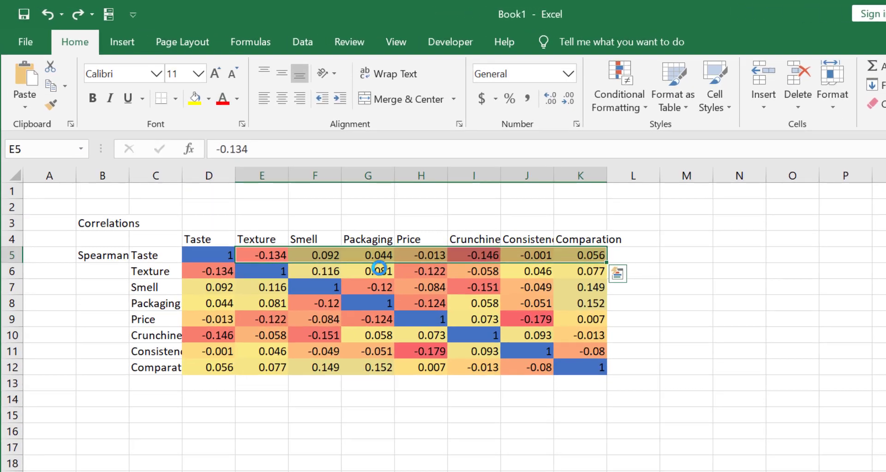
key("Delete")
left_click_drag(323, 271, 600, 271)
key("Delete")
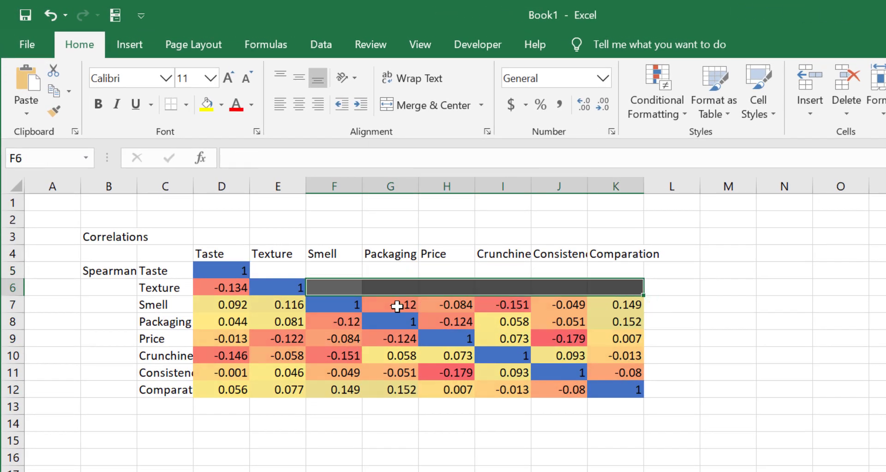
left_click_drag(396, 306, 615, 305)
key("Delete")
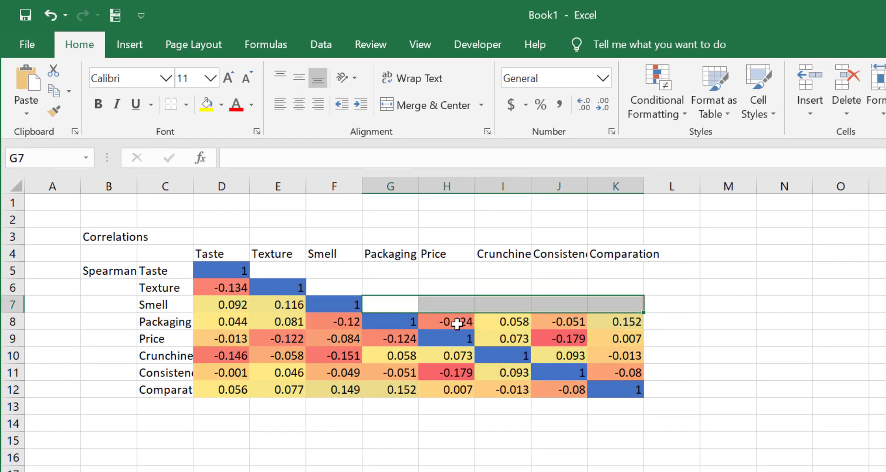
left_click_drag(457, 324, 613, 321)
key("Delete")
left_click_drag(507, 339, 615, 338)
key("Delete")
left_click_drag(570, 354, 619, 352)
key("Delete")
left_click(625, 372)
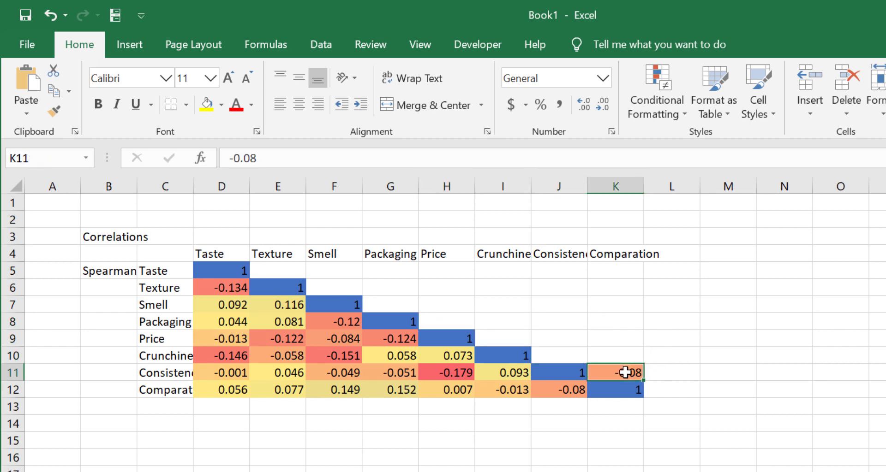
key("Delete")
left_click(405, 369)
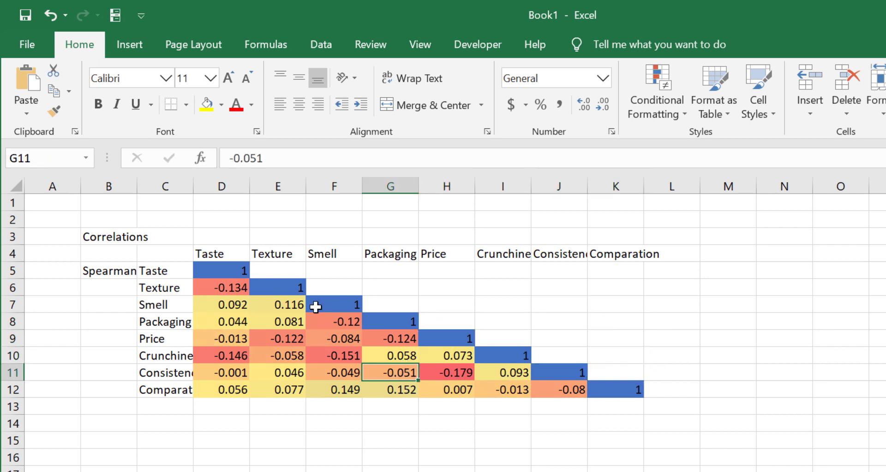
Autofit column C to its variable names and convert C4:K12 into a table with headers.
double_click(193, 188)
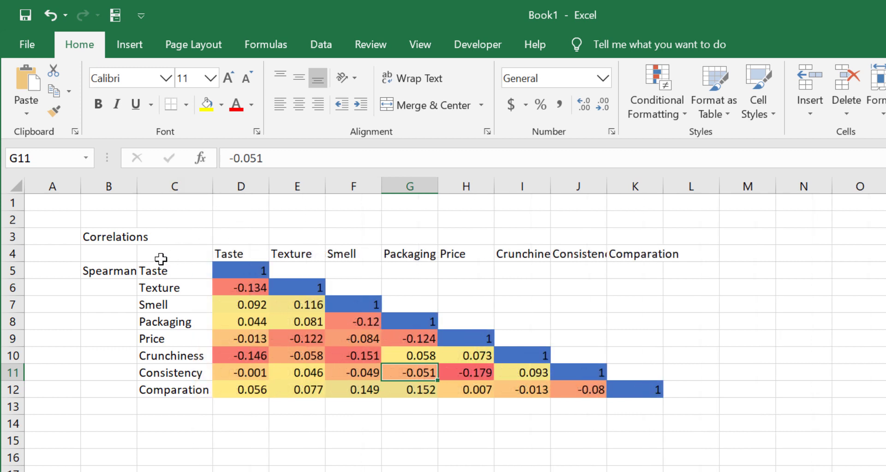
mouse_move(161, 258)
left_mouse_down()
mouse_move(444, 308)
mouse_move(632, 390)
left_mouse_up()
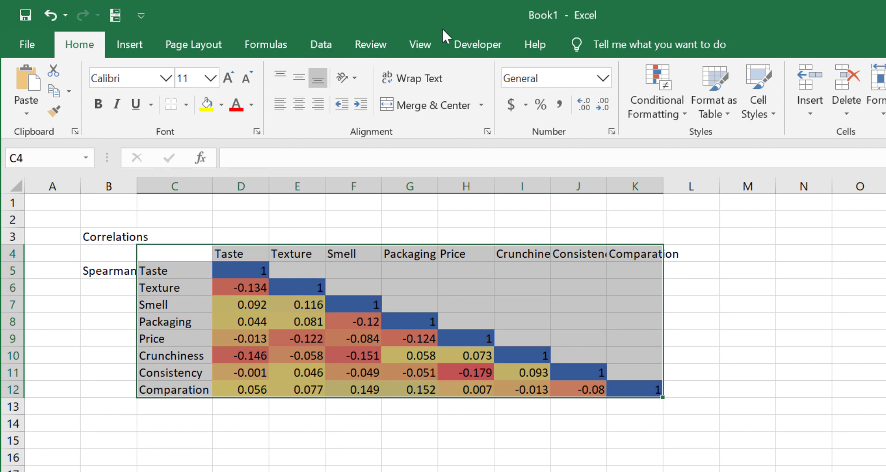
left_click(131, 46)
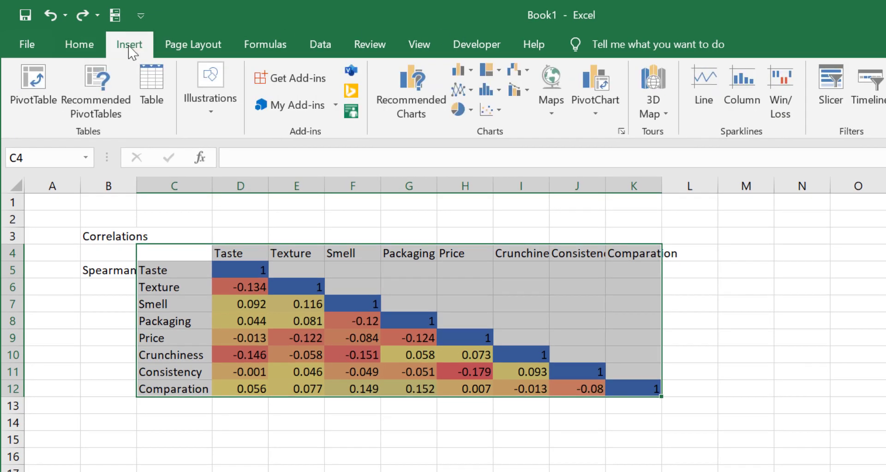
left_click(150, 87)
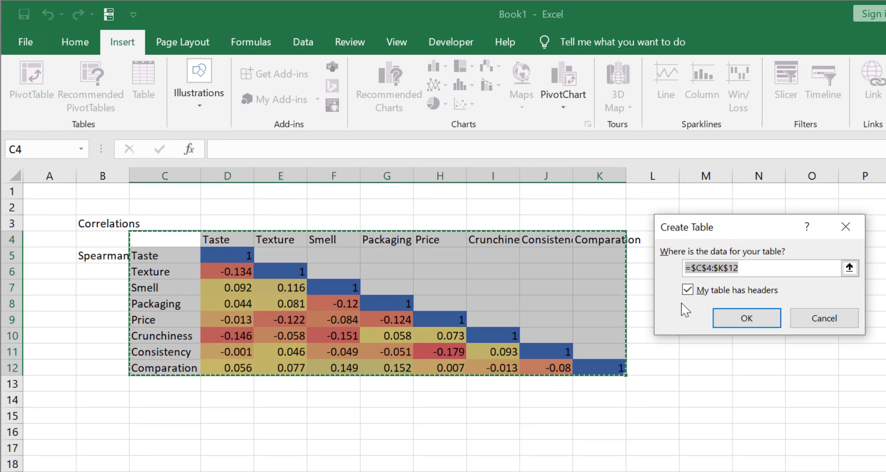
left_click(736, 317)
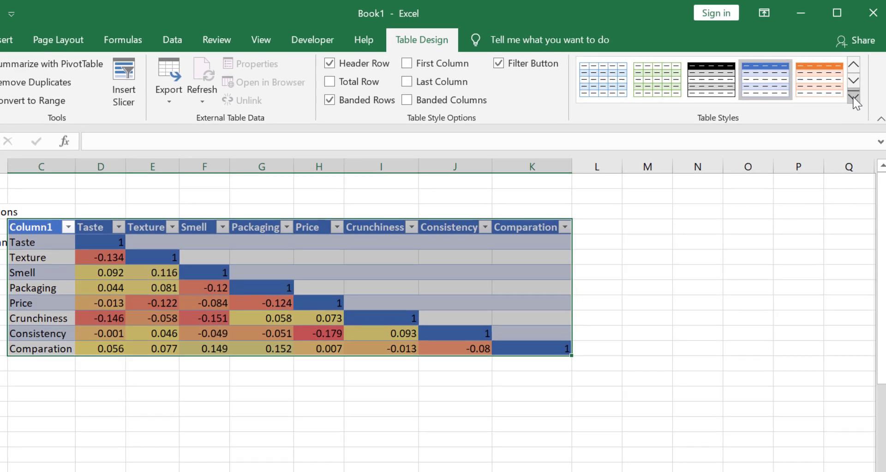
Apply the blue style from the first row of the Medium table styles and turn off banded rows.
left_click(884, 98)
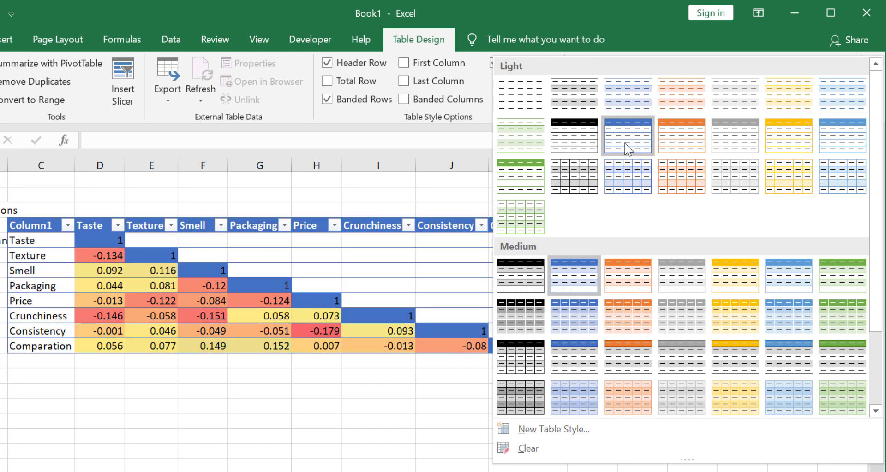
left_click(574, 278)
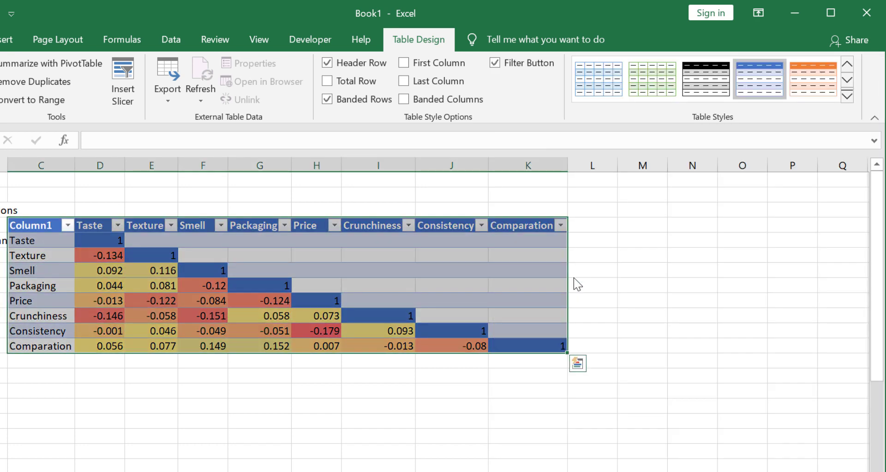
left_click(326, 99)
left_click(274, 256)
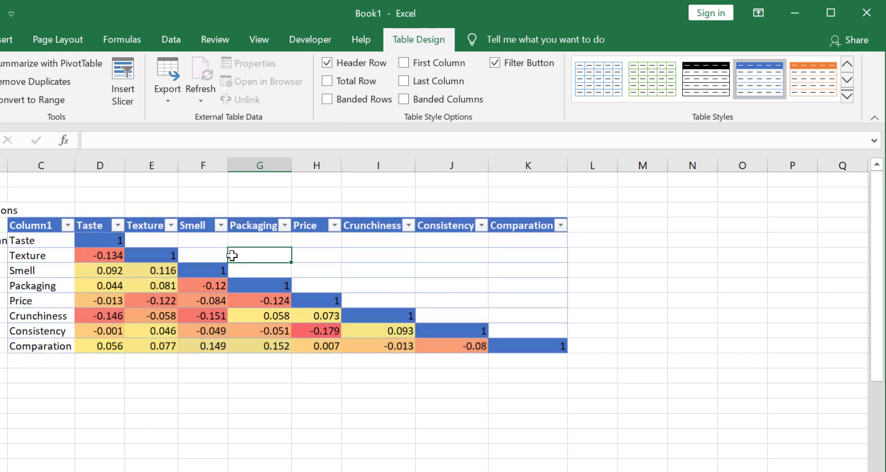
Format the coefficients in D5:K12 as numbers with two decimal places.
left_click_drag(39, 226, 455, 271)
left_click_drag(99, 241, 518, 344)
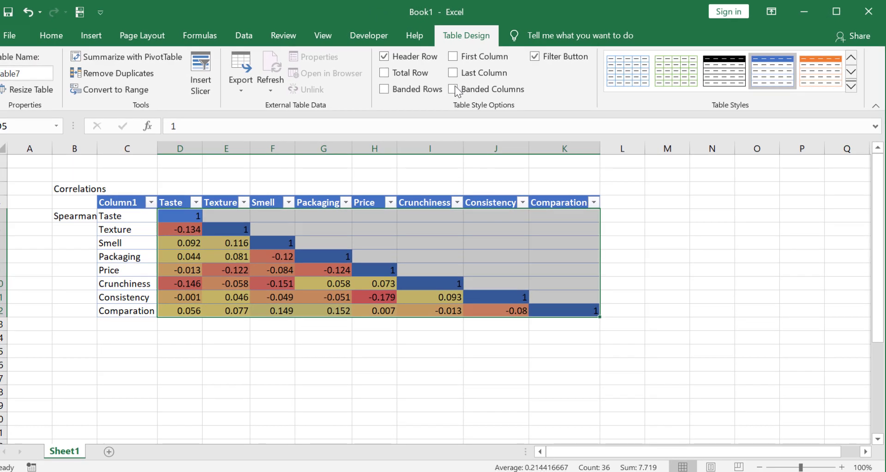
scroll(457, 91, "up", 9)
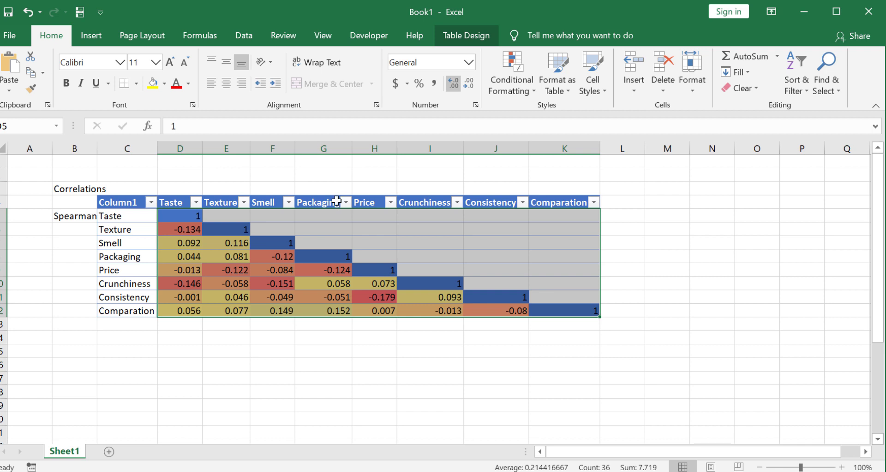
left_click(295, 219)
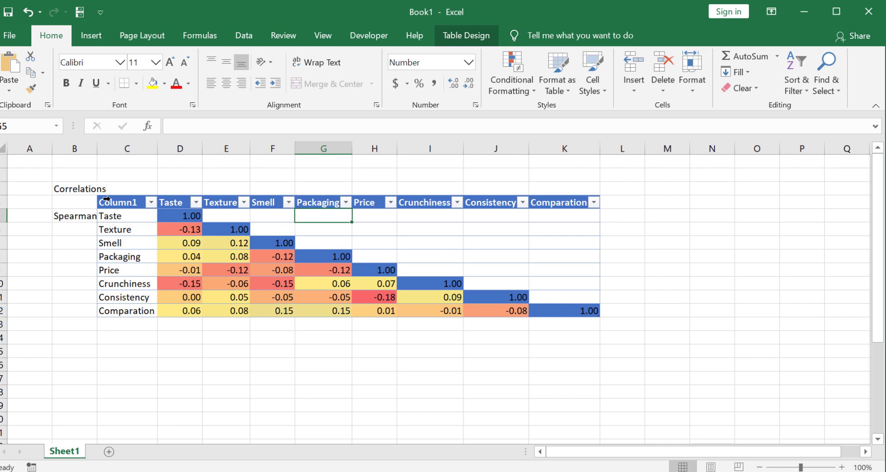
Clear the Correlations title and the Spearman label outside the table, and rename the Column1 header to Correlation.
left_click(106, 199)
left_click(113, 202)
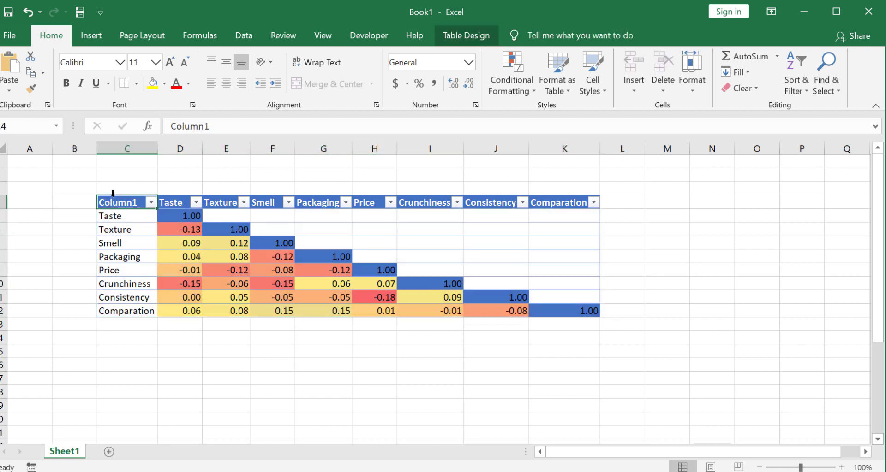
type("Corr")
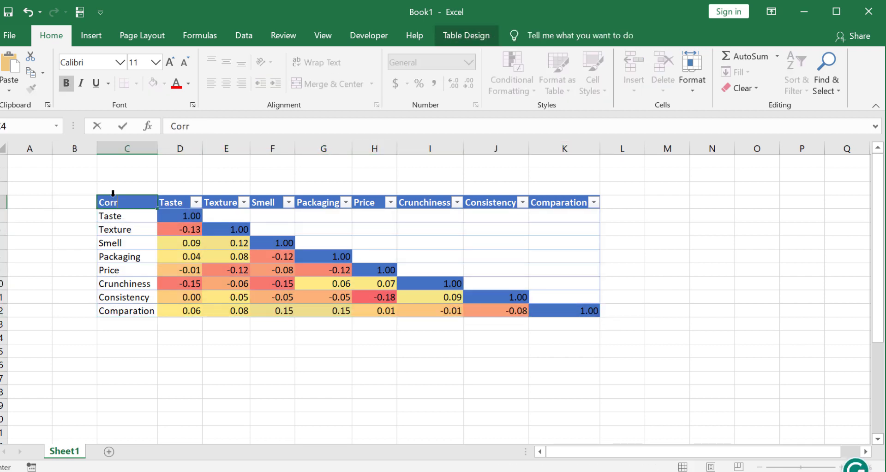
type("elation")
key("Return")
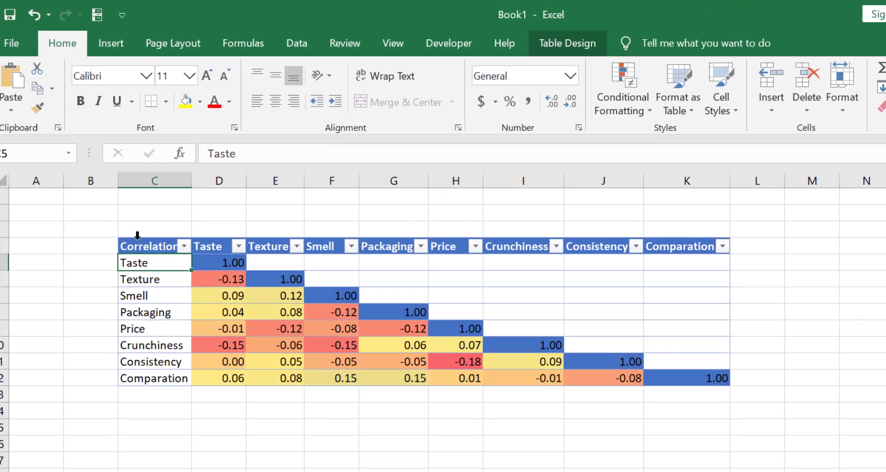
Hide the filter buttons in the header row of the correlation table.
left_click(141, 244)
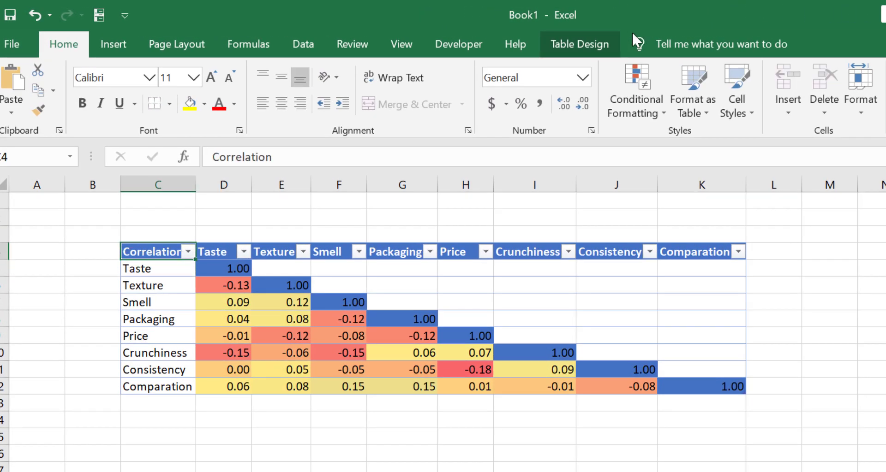
left_click(604, 44)
left_click(668, 70)
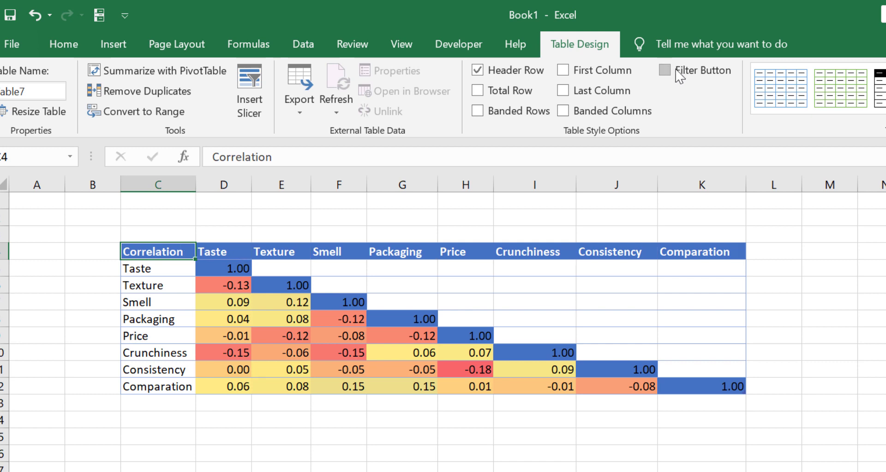